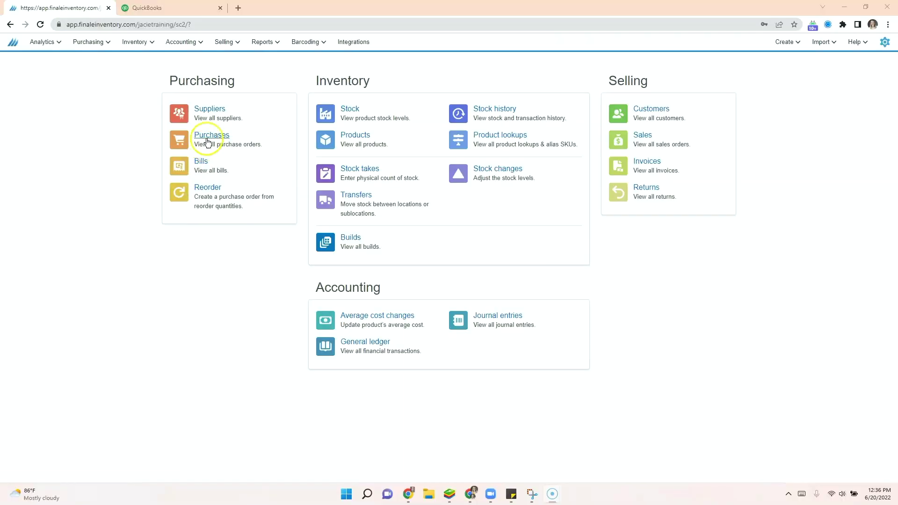
Step: Create new purchase order 260 with the system order ID and open its supplier dropdown
click(207, 138)
click(636, 70)
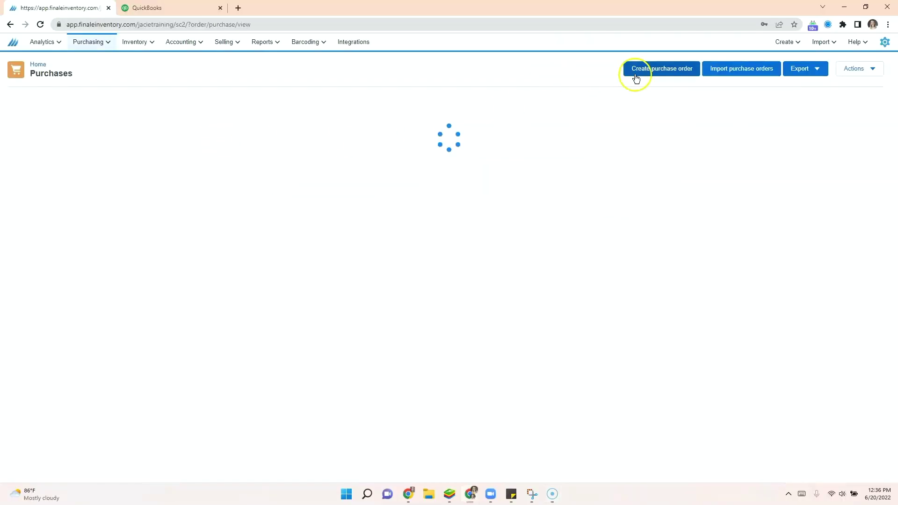
click(243, 268)
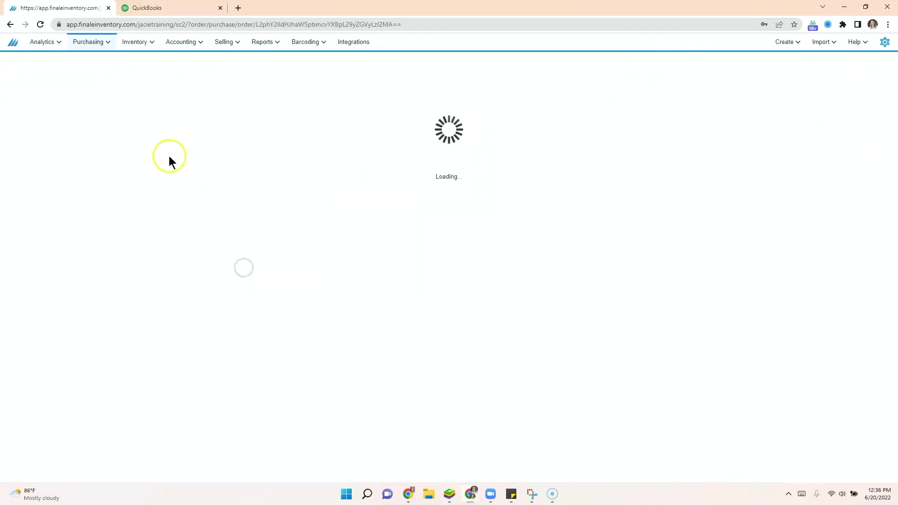
click(85, 155)
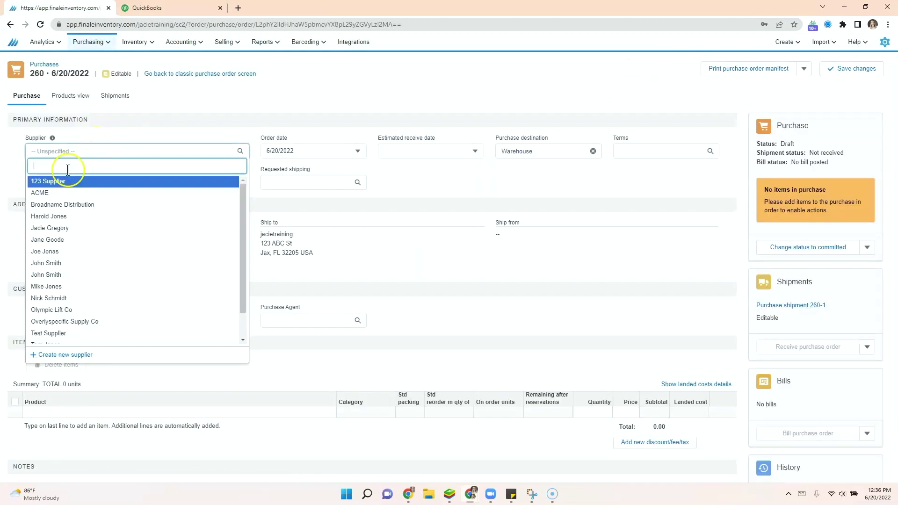
Step: Start a new supplier, entering its name, street '123 AB' and city Tucson
click(57, 354)
click(321, 188)
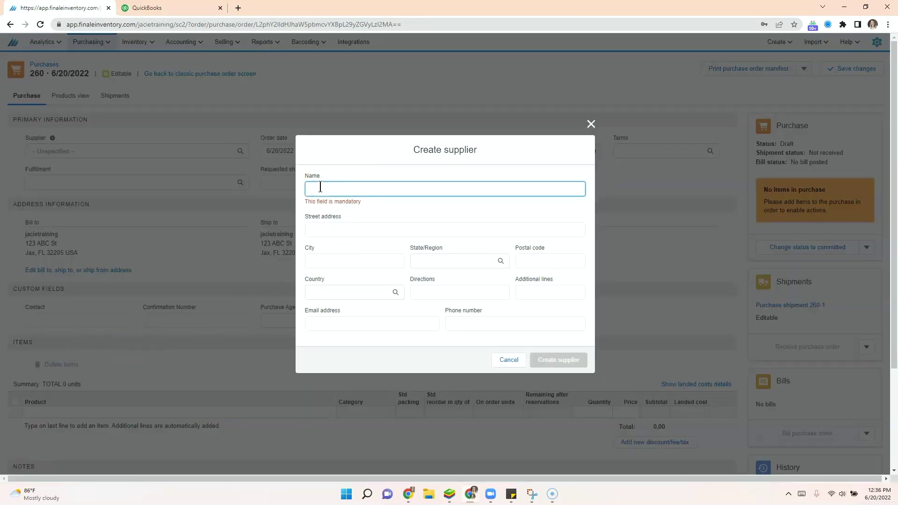
text(Matt Jones)
key(Tab)
text(123 AB)
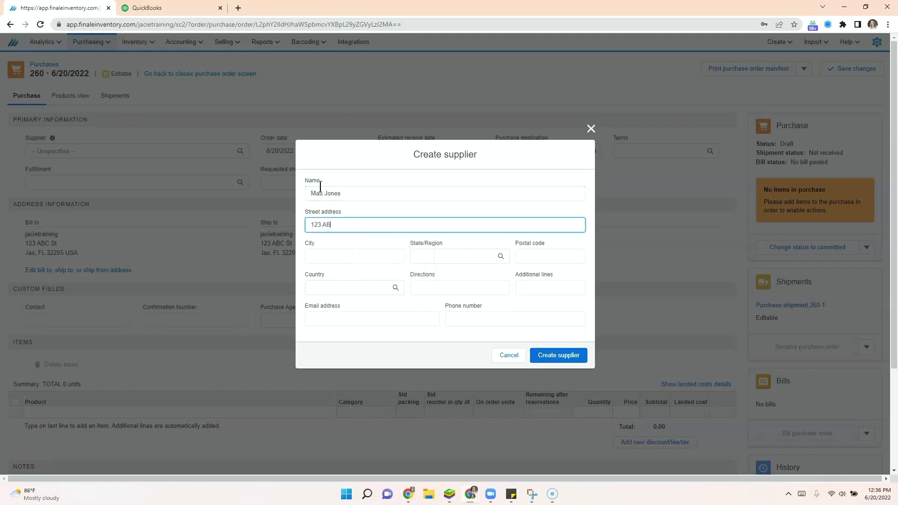
click(326, 252)
text(Tucson)
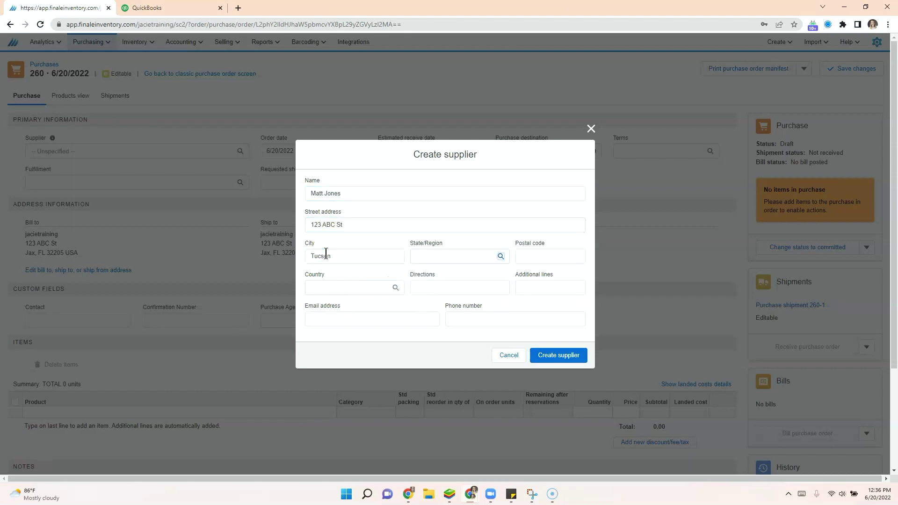
Step: Set state Arizona, postal code 85712 and country United States, then create the supplier
click(457, 255)
click(435, 310)
click(551, 257)
text(85712)
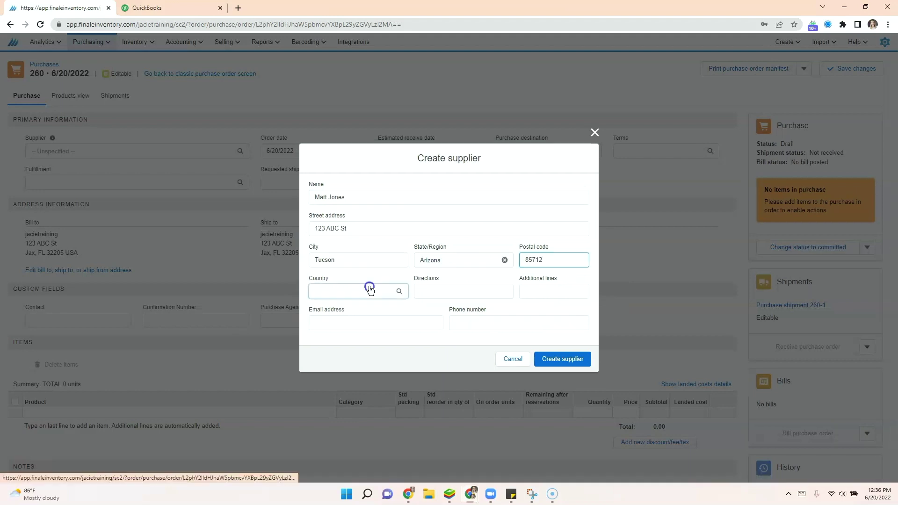
click(369, 291)
text(unite)
click(355, 276)
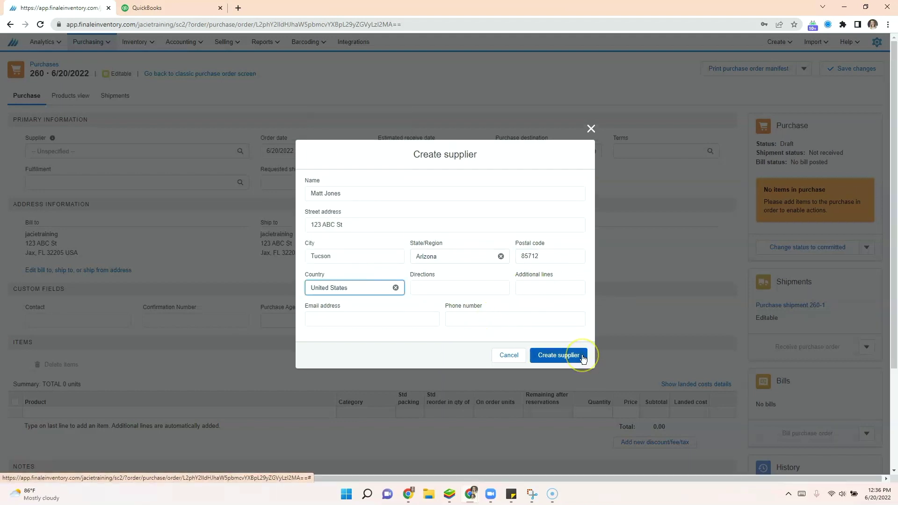
click(559, 355)
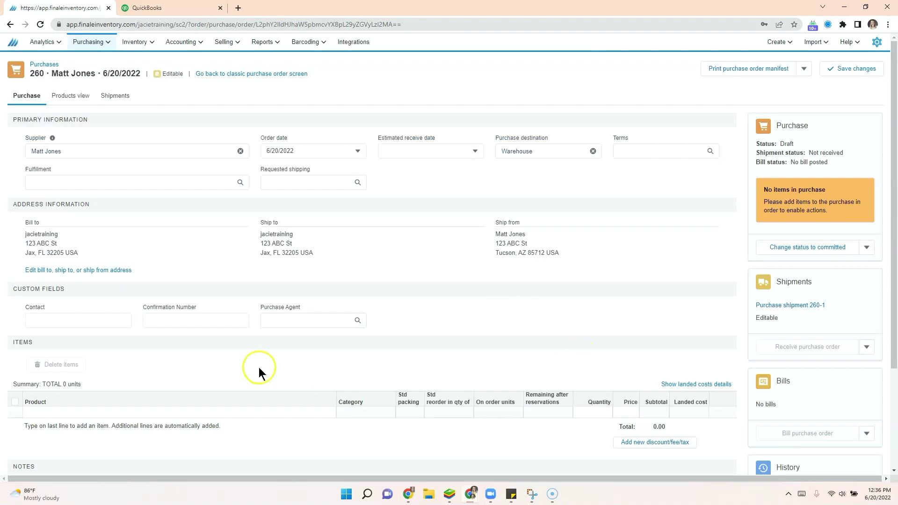
Step: Add item lines JAC01: Planner, JAC03: Pen and JAC02: Journal, one of each
click(84, 415)
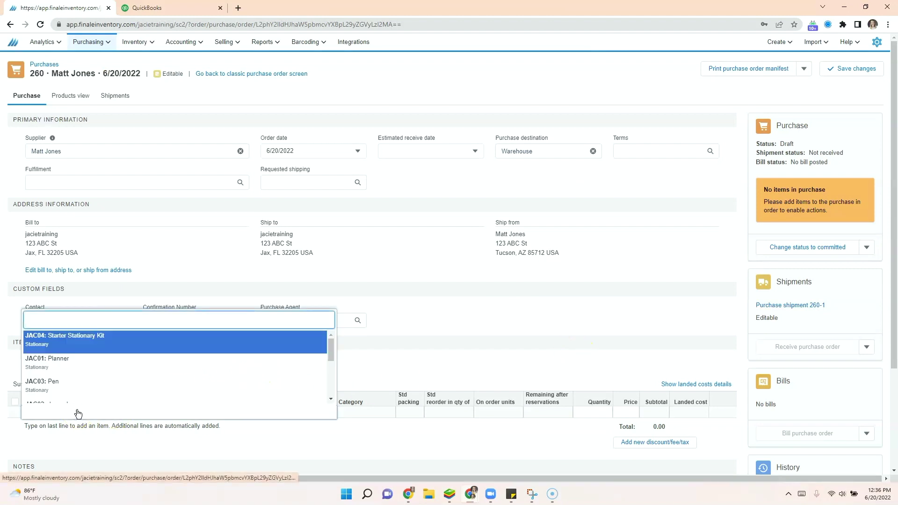
scroll(71, 383, down, 1)
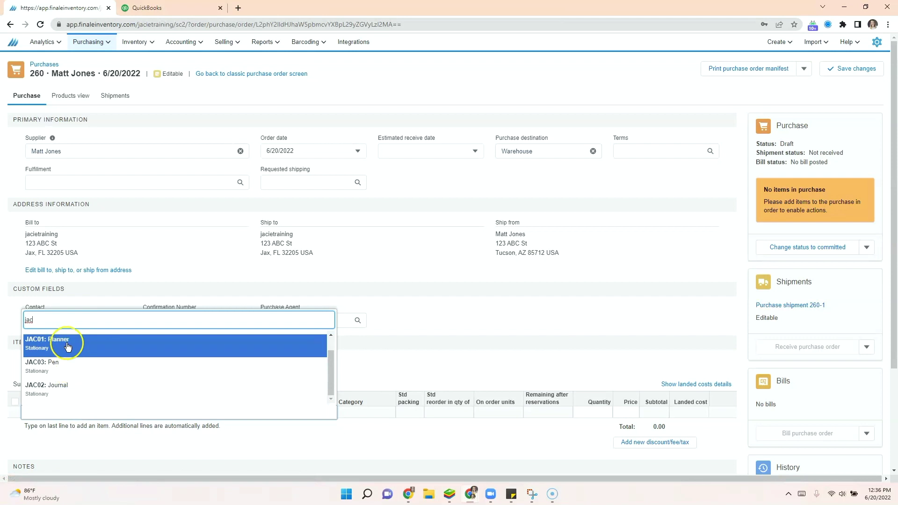
click(66, 346)
click(54, 422)
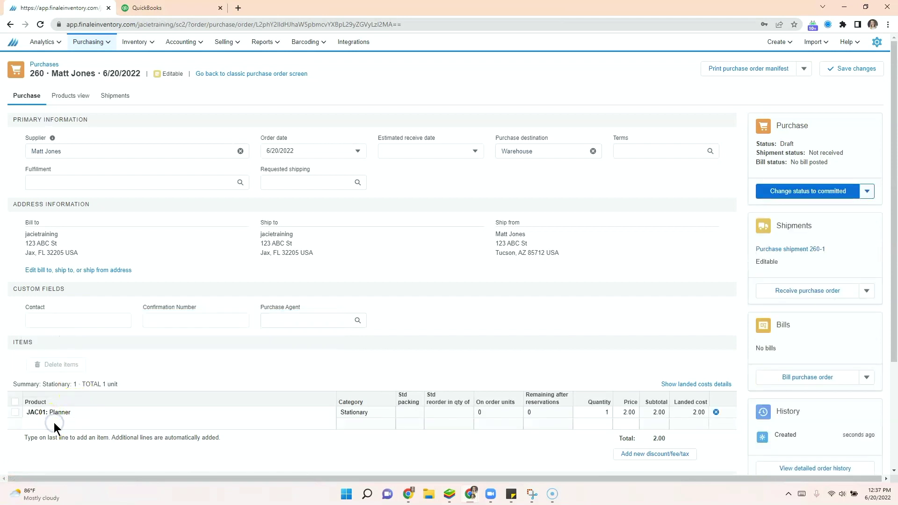
scroll(60, 383, down, 1)
click(59, 383)
click(61, 435)
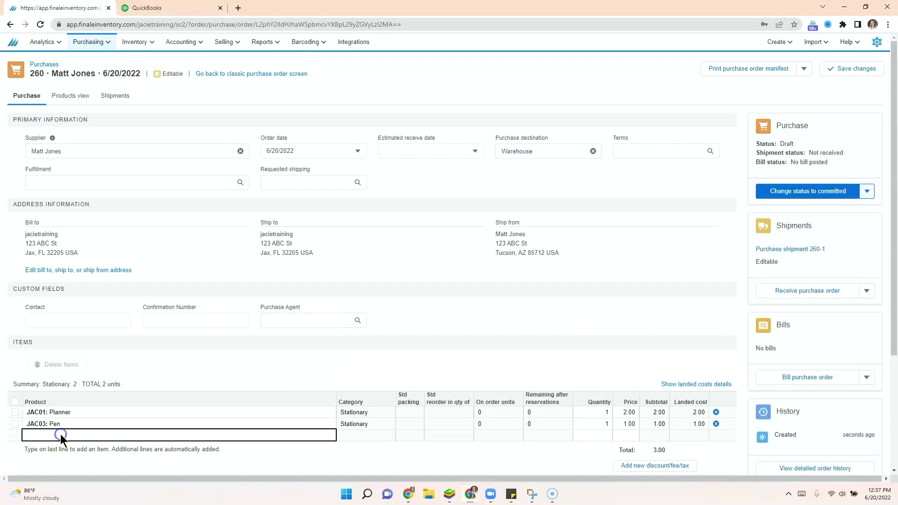
text(J)
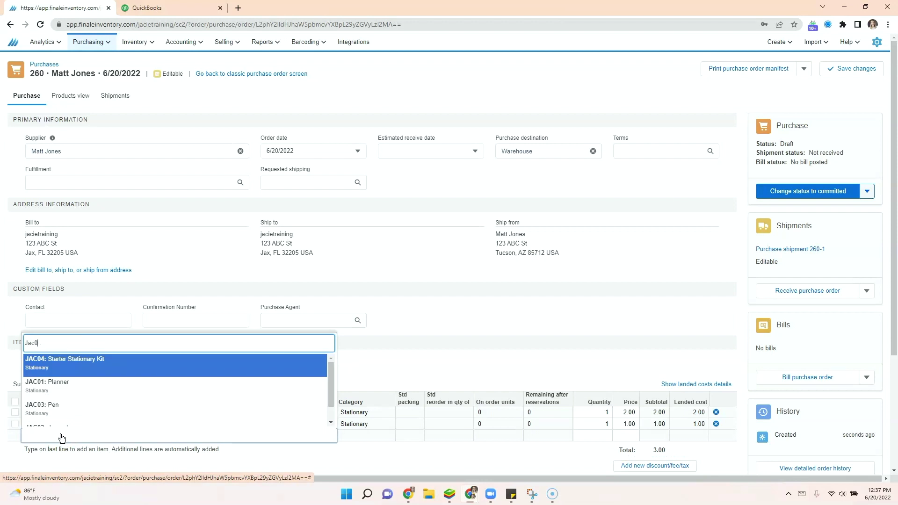
text(ac0)
scroll(61, 438, down, 1)
click(65, 364)
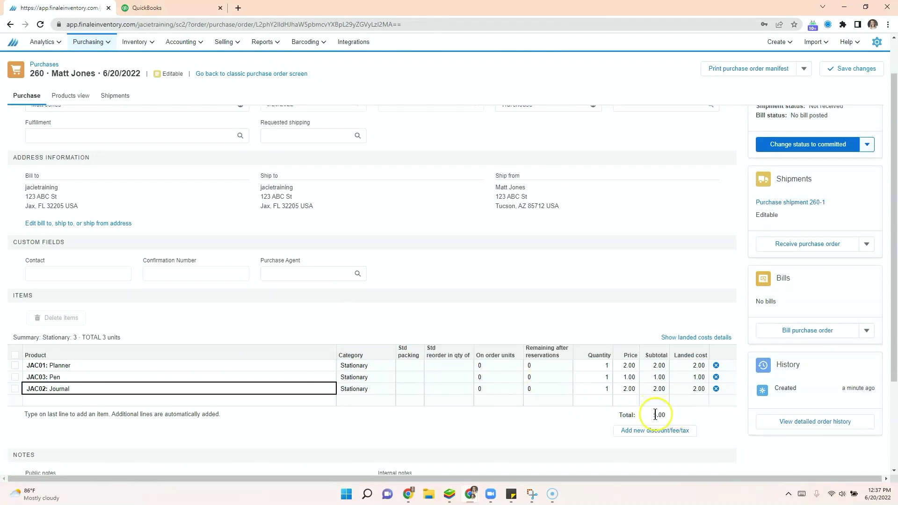
Step: Add a 'Shipping' fee of 10.00 with no adjustment type and no item allocation
drag(656, 415, 668, 418)
click(684, 429)
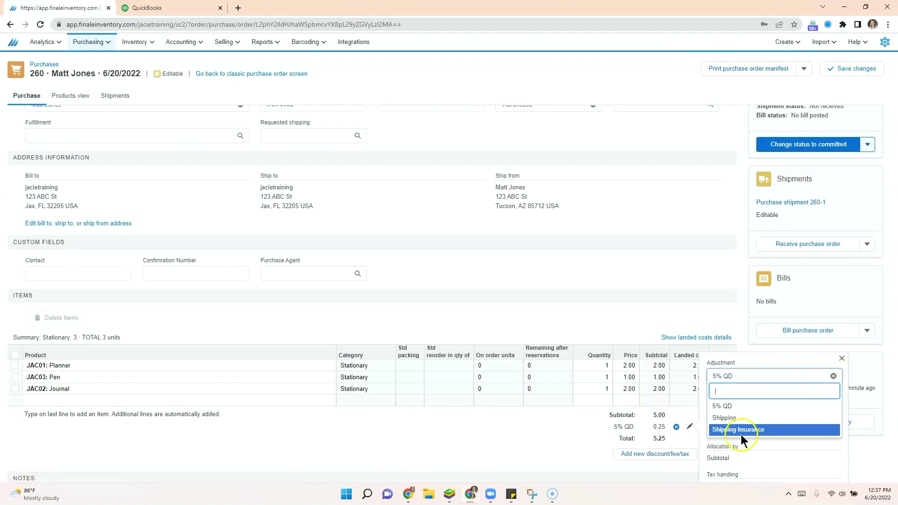
click(834, 376)
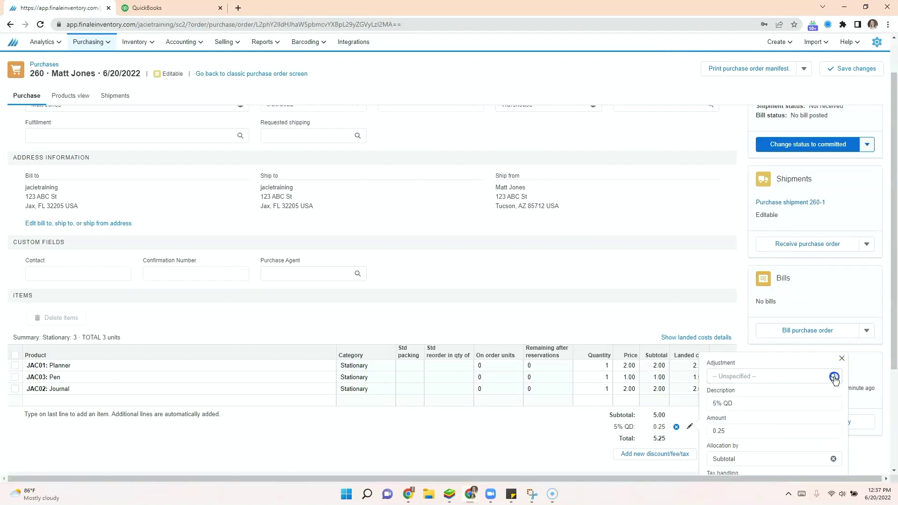
drag(746, 404, 708, 406)
text(Sh)
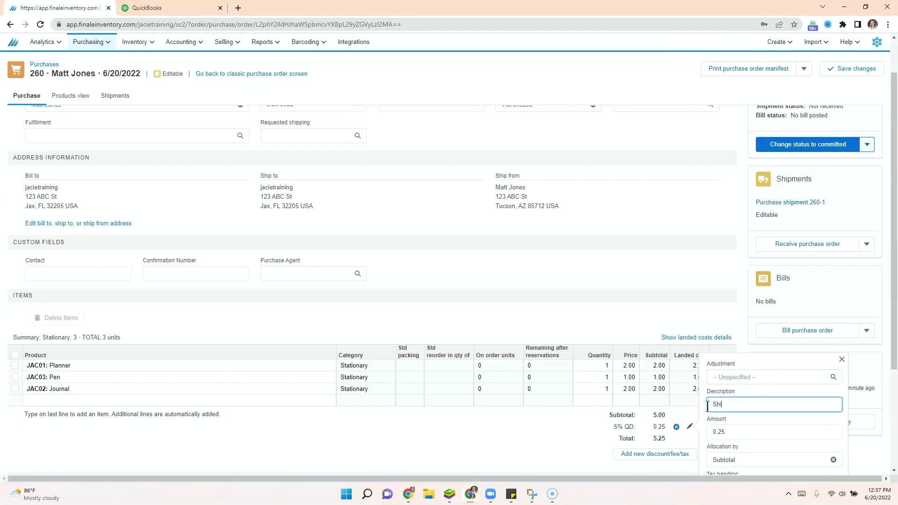
text(ipping)
double_click(708, 431)
text(10)
click(759, 459)
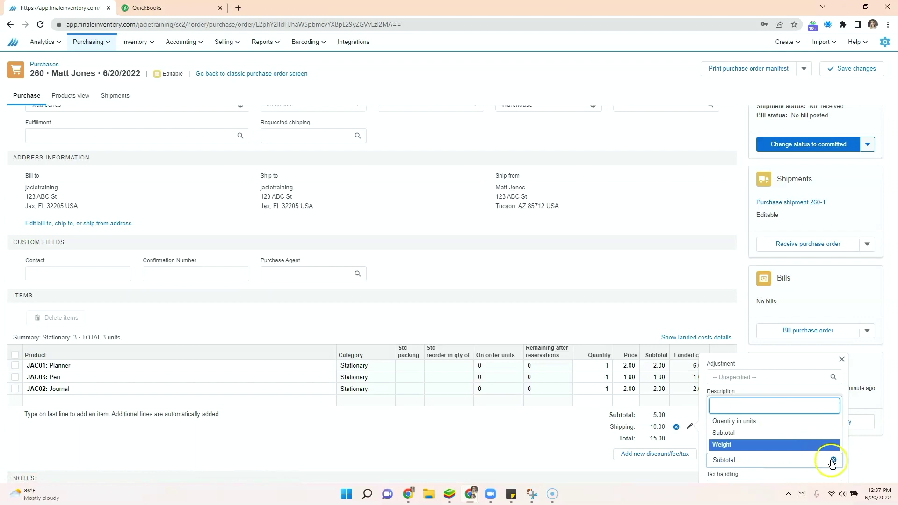
click(834, 461)
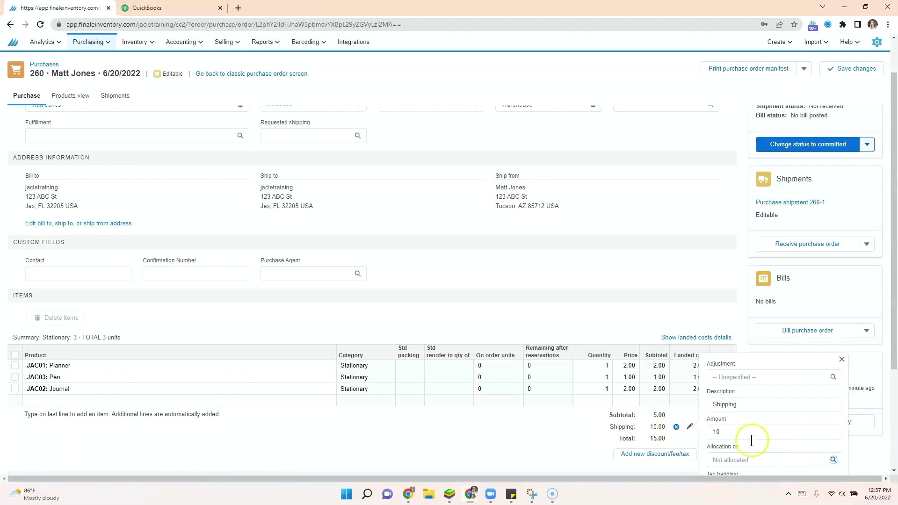
click(653, 279)
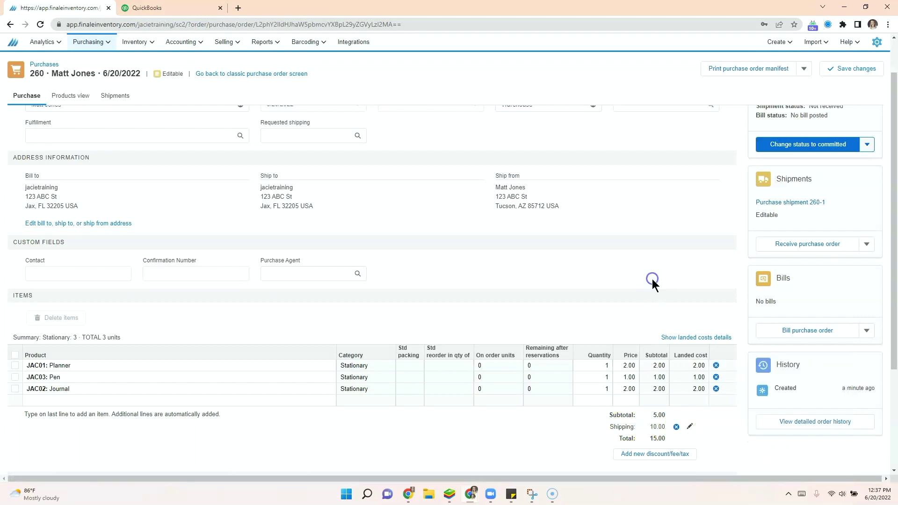
Step: Commit order 260, receive it into sublocation Main, and post Bill 260-1 for 15.00
click(801, 143)
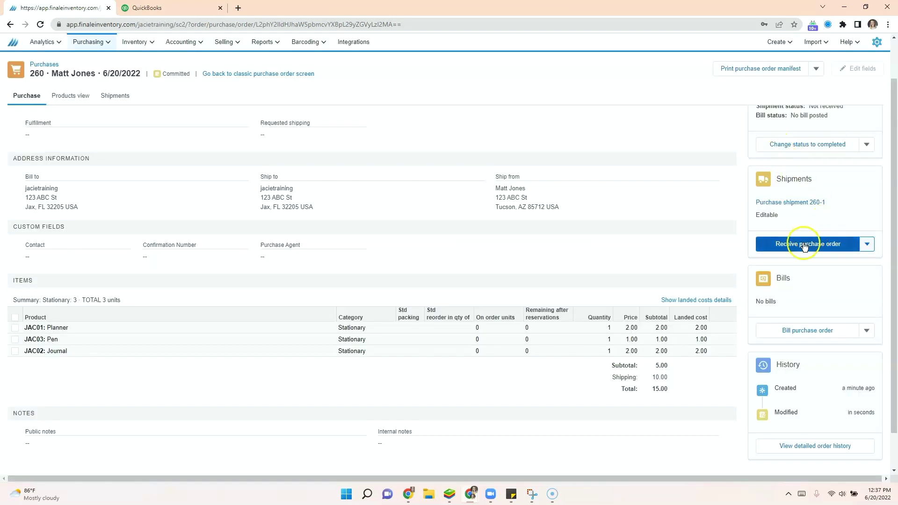
click(804, 246)
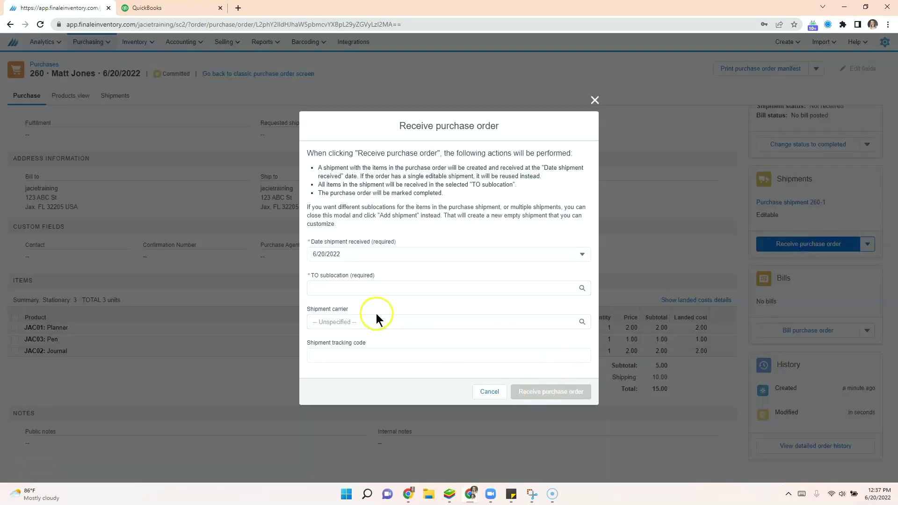
click(363, 287)
click(326, 377)
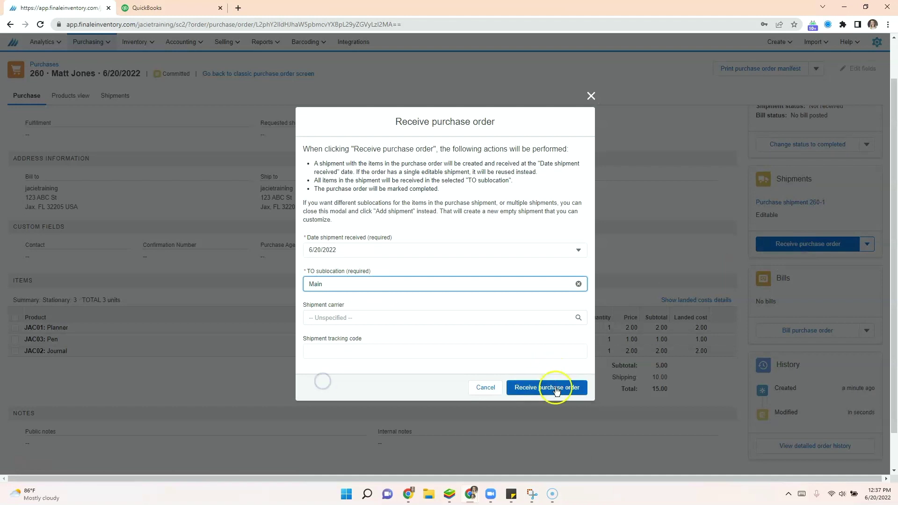
click(817, 332)
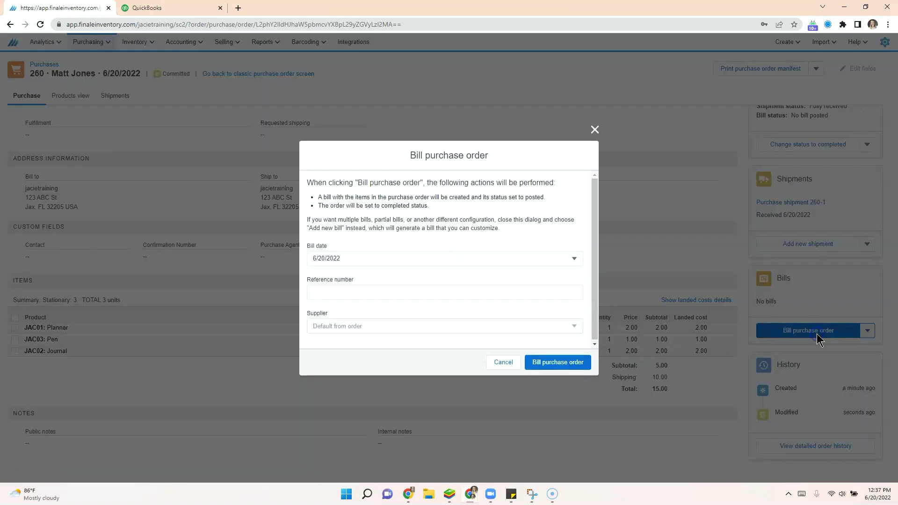
click(550, 360)
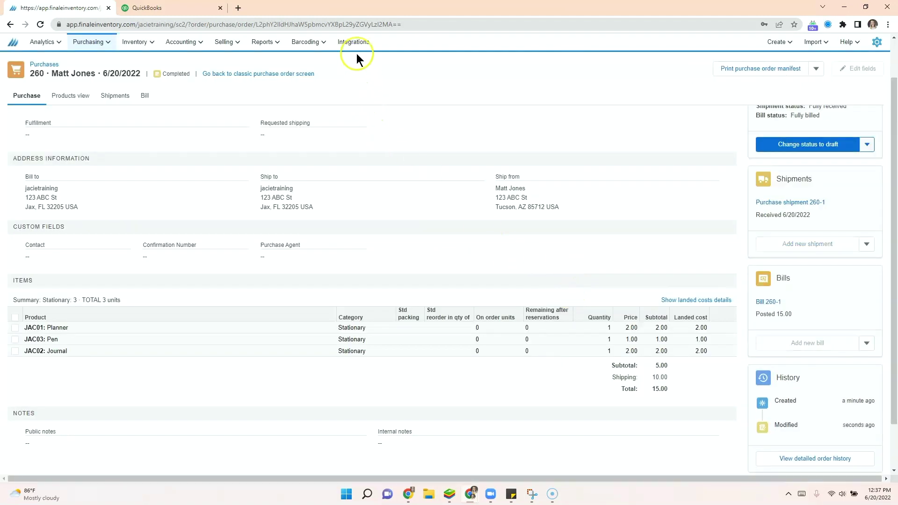
Step: Run the QuickBooks Online SANDBOX 'Push general ledger' task now from Integrations
click(354, 47)
scroll(542, 380, down, 1)
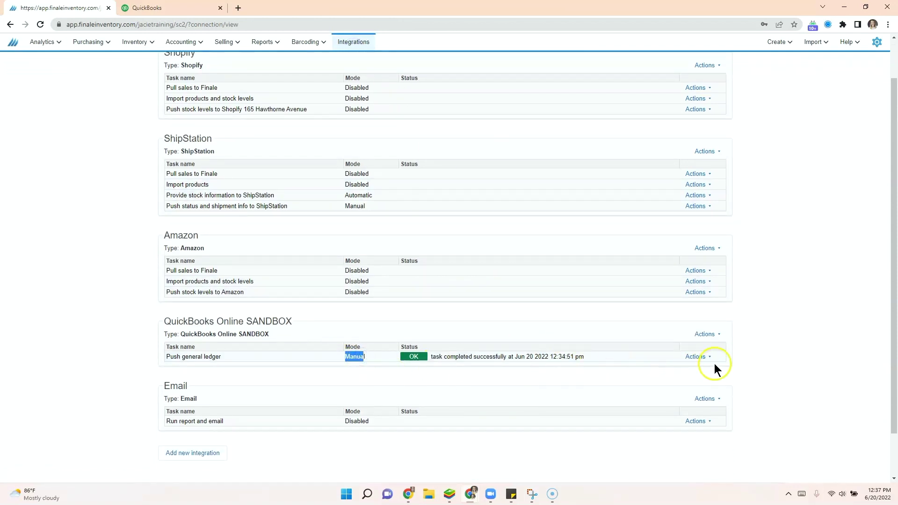
click(702, 357)
click(685, 384)
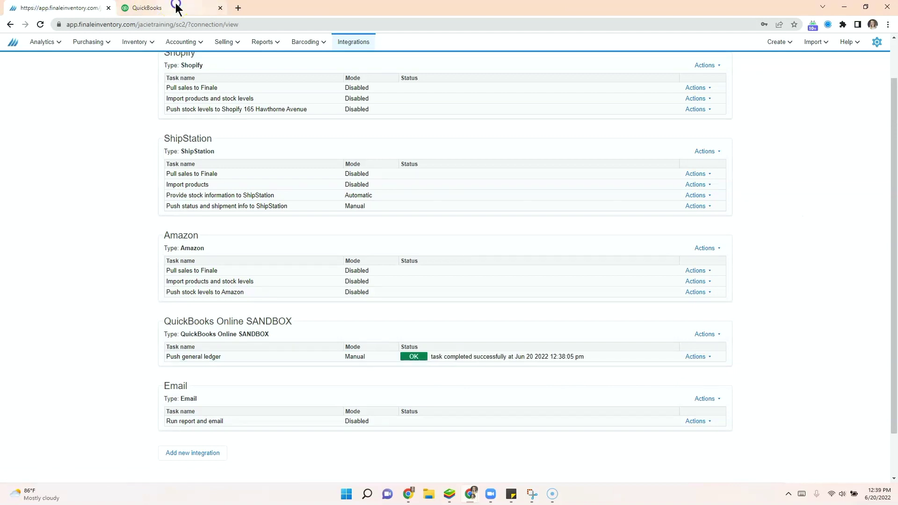
Step: In QuickBooks Online, open the new supplier's vendor page and view Bill #260-1 for $15.00
click(176, 7)
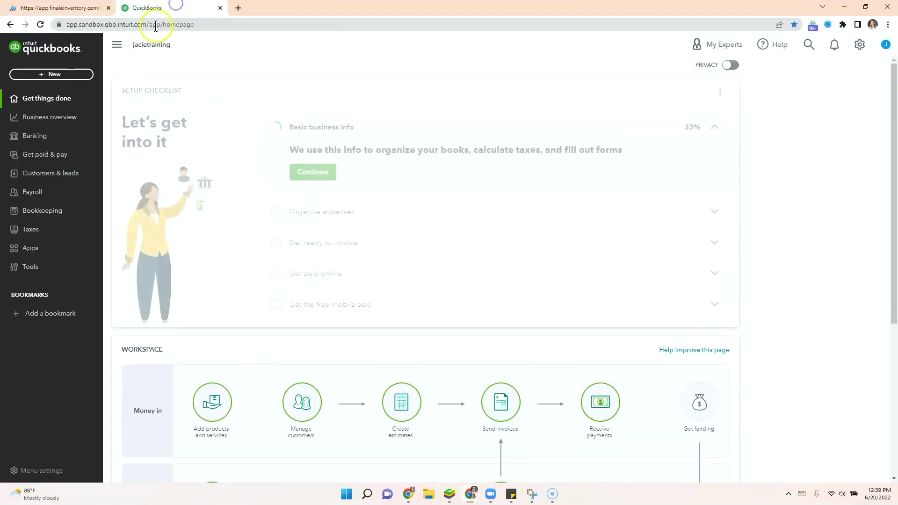
click(61, 155)
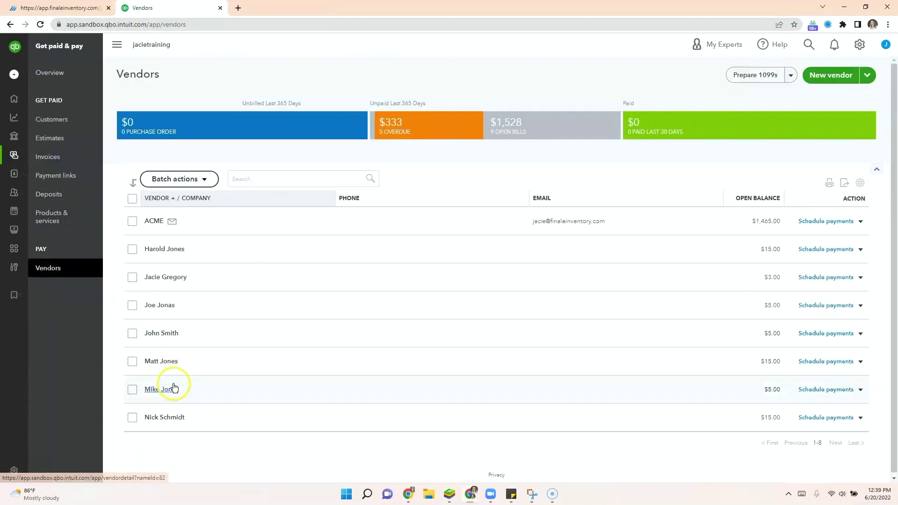
click(175, 363)
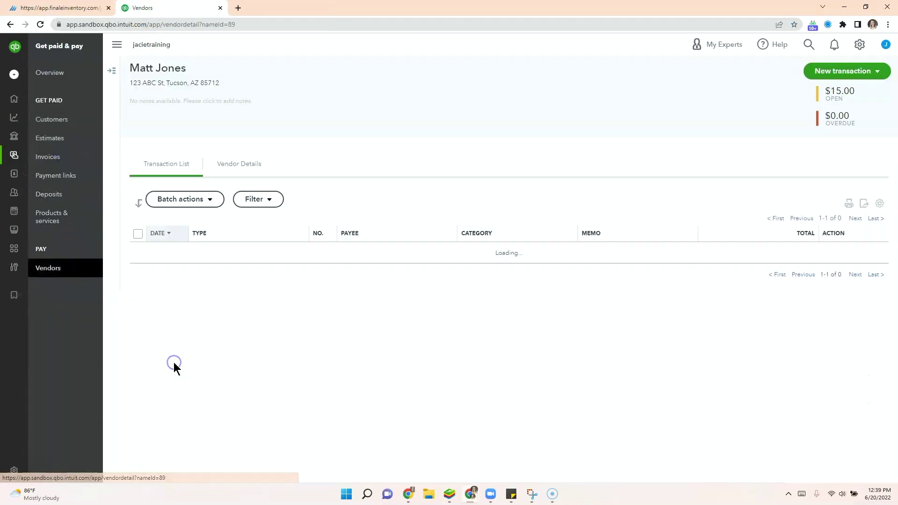
click(214, 251)
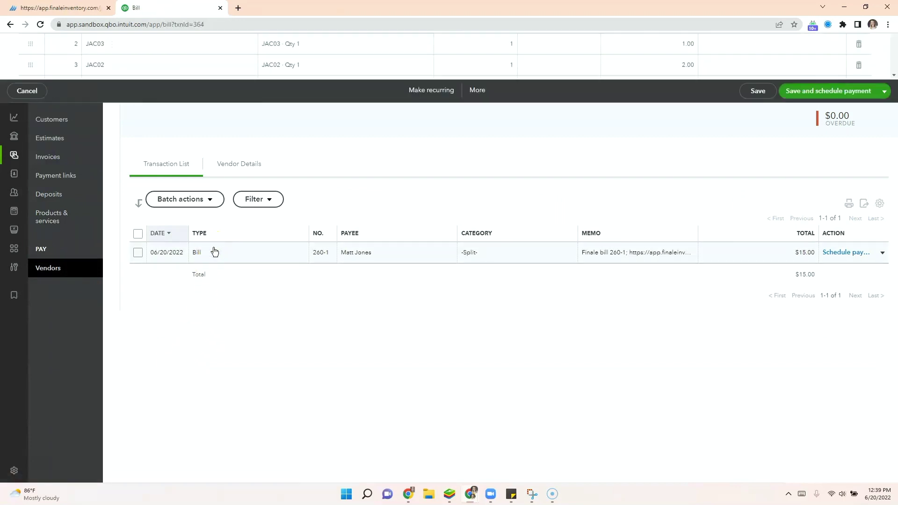
scroll(218, 342, down, 2)
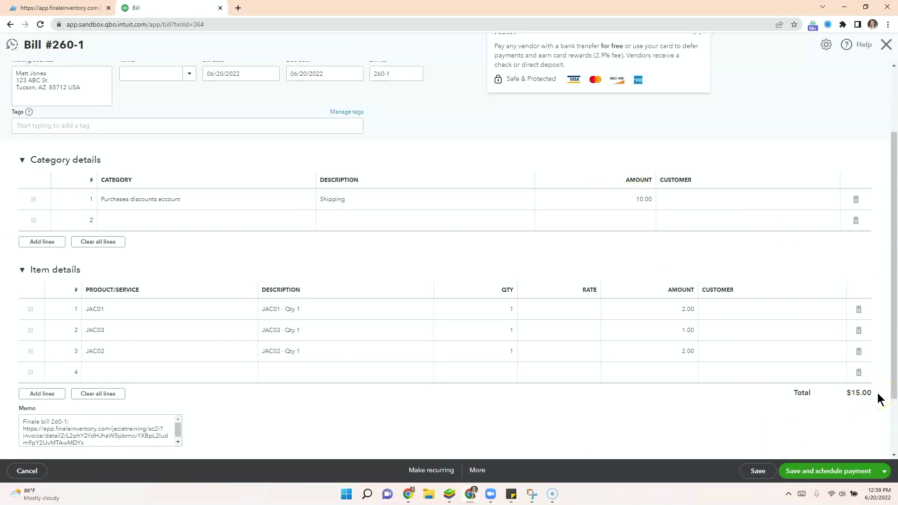
Step: Back in Finale, create sales order 261 with the system order ID and choose its customer
click(61, 7)
click(224, 42)
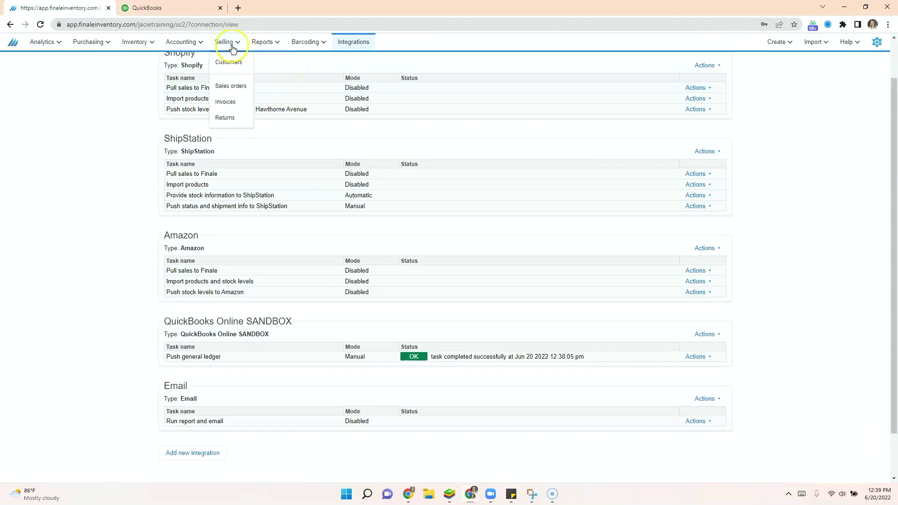
click(231, 86)
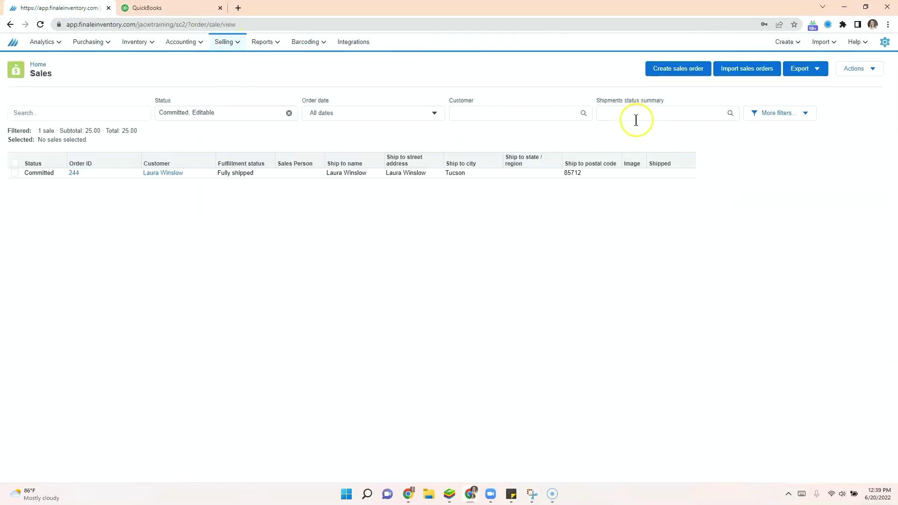
click(681, 69)
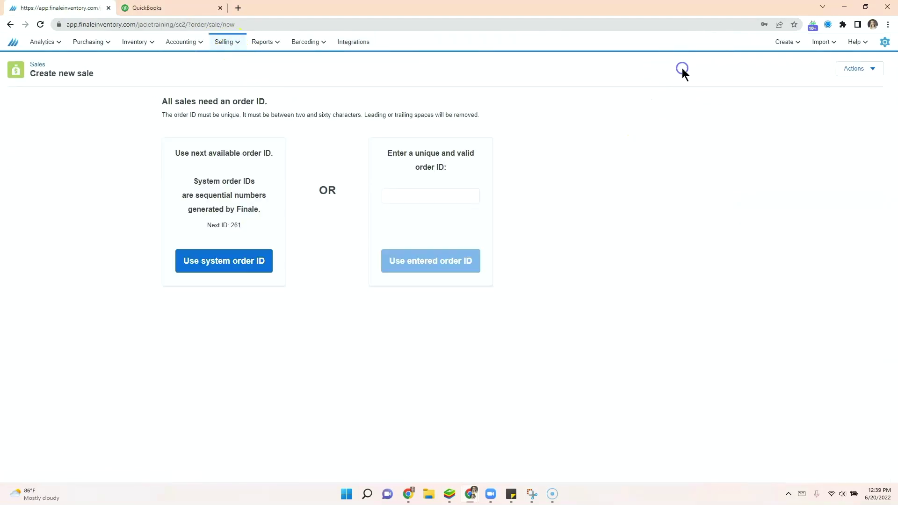
click(242, 260)
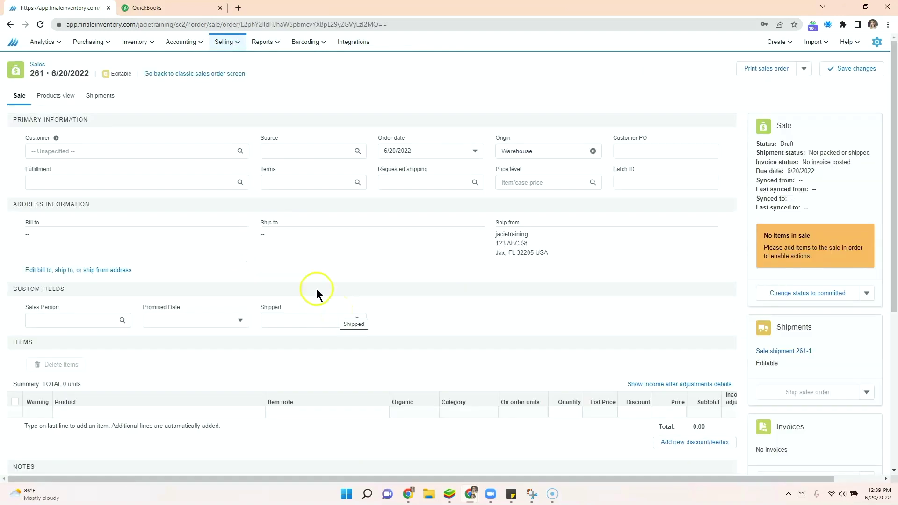
click(154, 150)
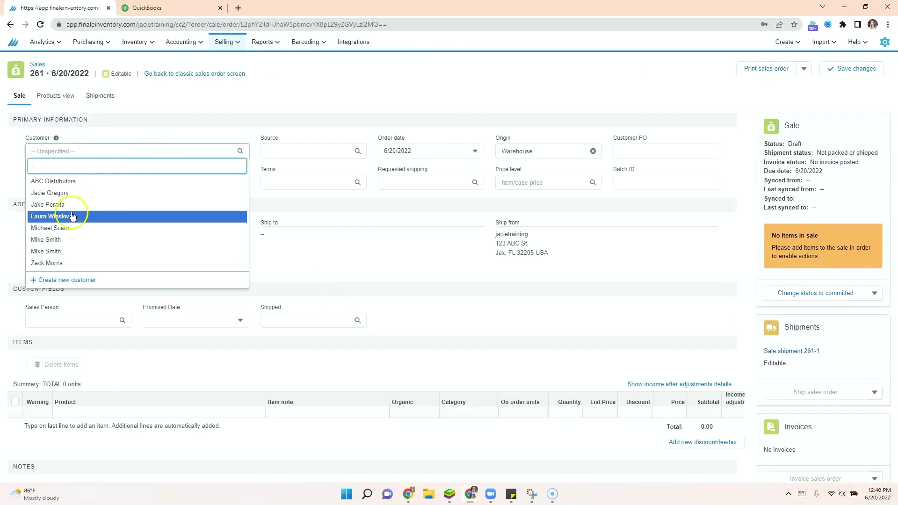
click(68, 216)
scroll(168, 347, down, 3)
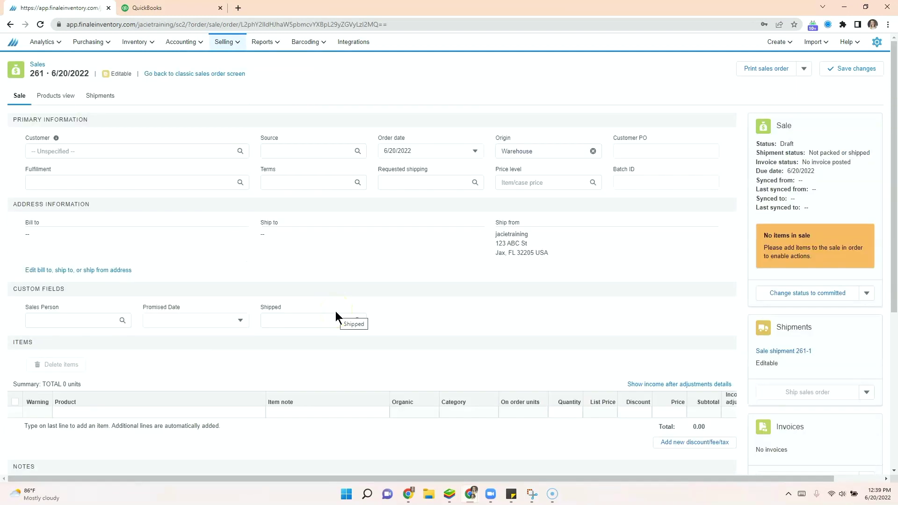
click(154, 151)
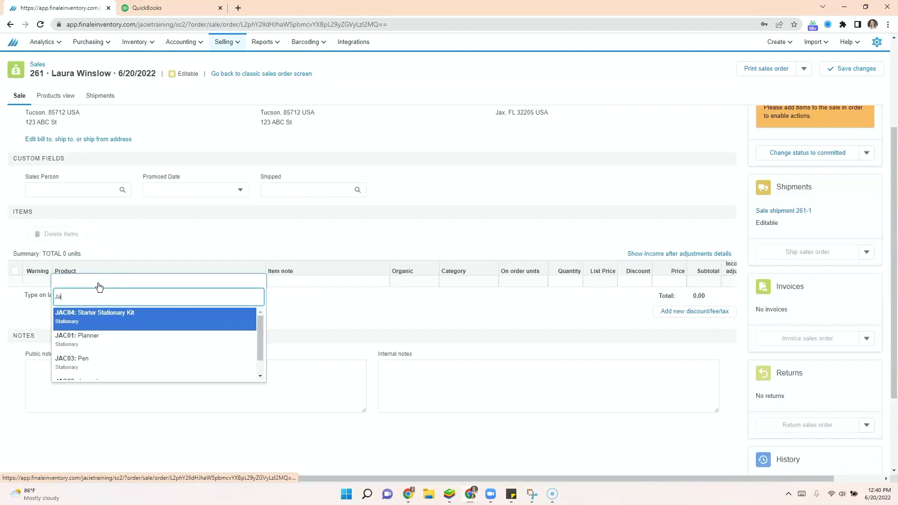
Step: Add JAC01: Planner, JAC03: Pen and JAC02: Journal lines, bringing the total to 25.00
click(99, 315)
click(82, 294)
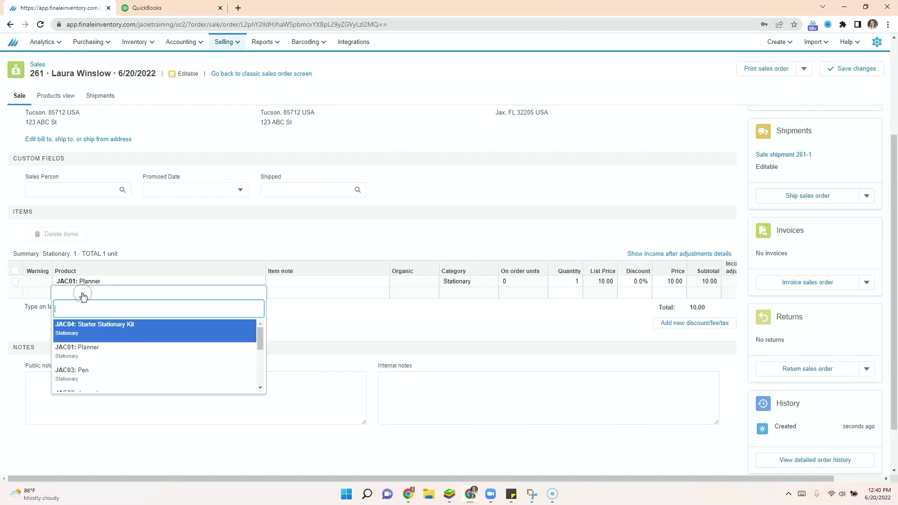
click(80, 370)
click(77, 305)
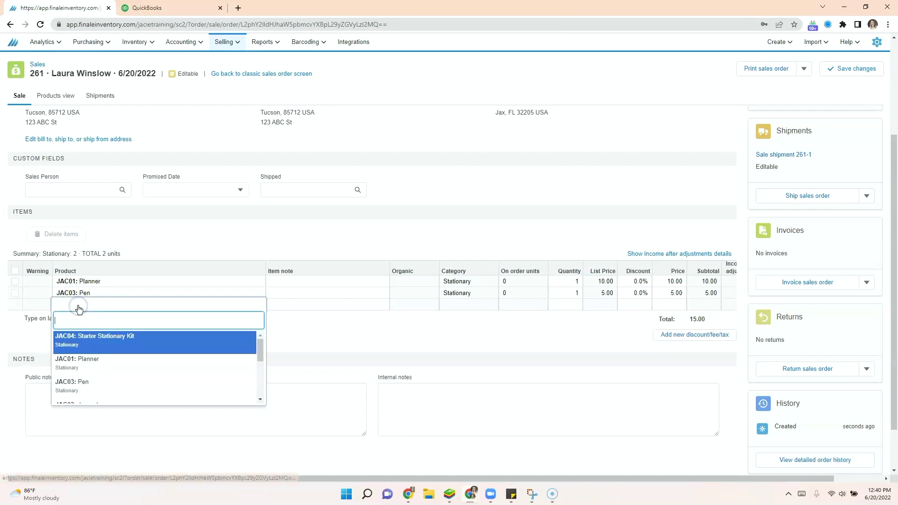
text(Jac)
click(77, 388)
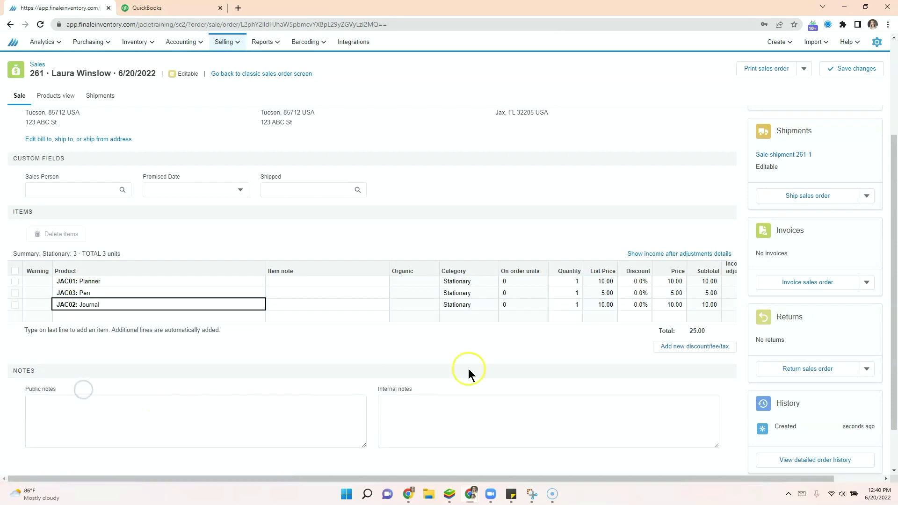
drag(660, 333, 710, 333)
scroll(711, 330, up, 3)
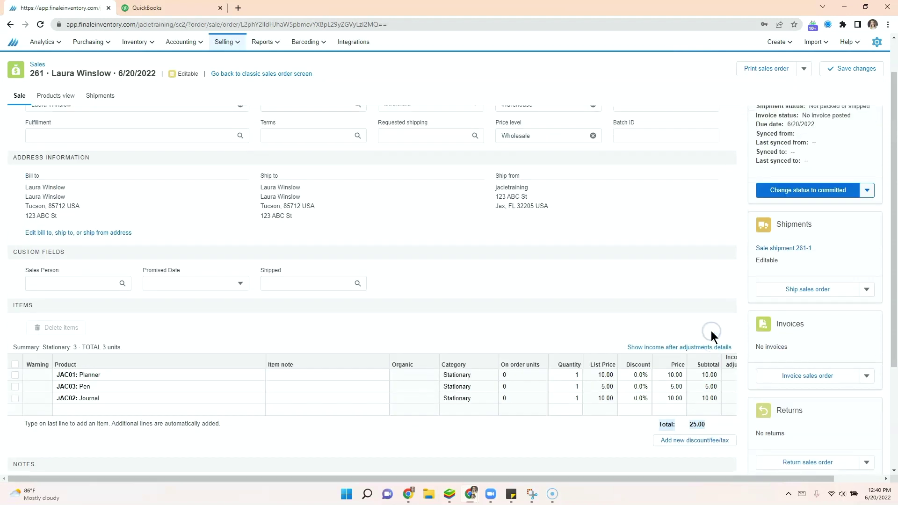
Step: Commit sales order 261 and ship it from the Main sublocation
click(808, 242)
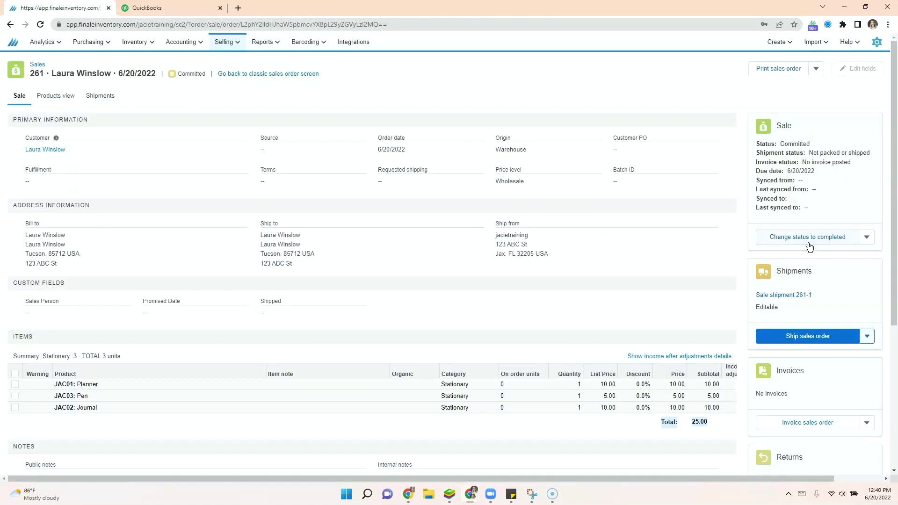
click(815, 336)
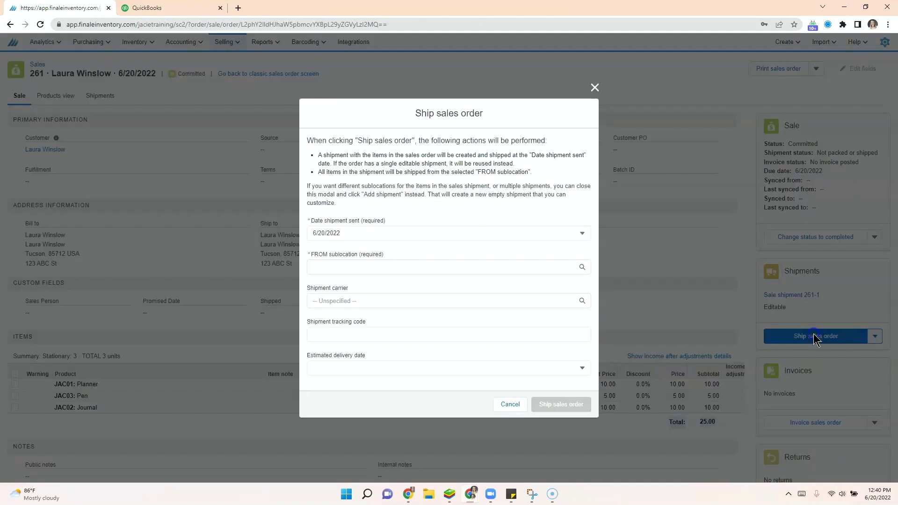
click(351, 269)
click(326, 354)
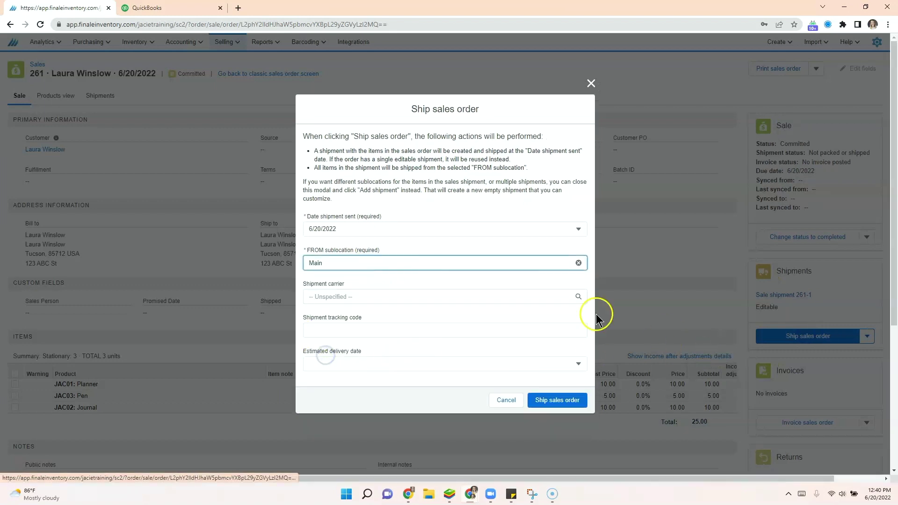
click(557, 400)
Step: Invoice the sales order, creating invoice 261-1 for 25.00
scroll(841, 366, down, 2)
scroll(841, 366, down, 1)
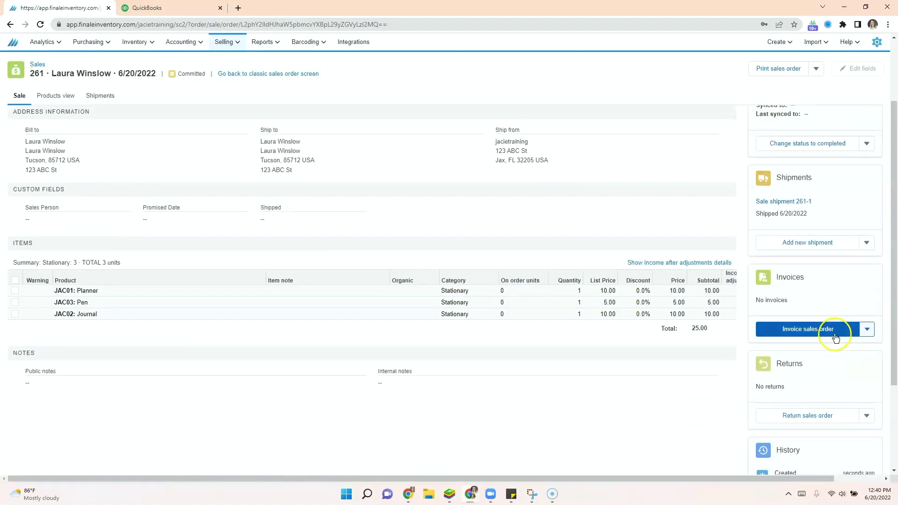
click(828, 330)
click(563, 338)
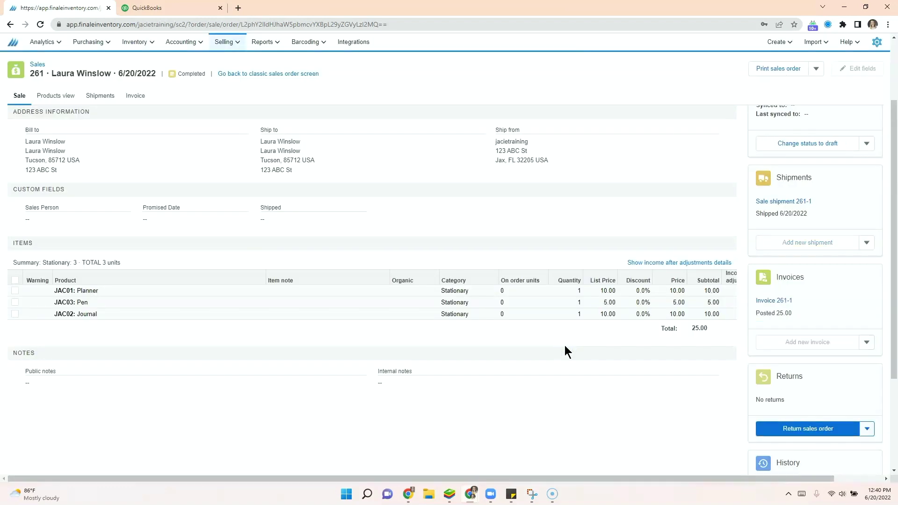
Step: Run the Push general ledger task to QuickBooks now
click(358, 49)
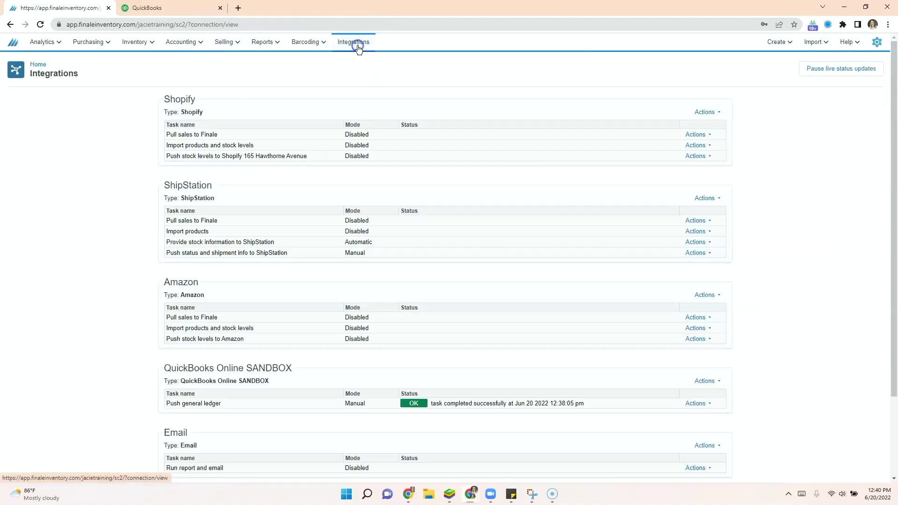
click(706, 397)
click(689, 427)
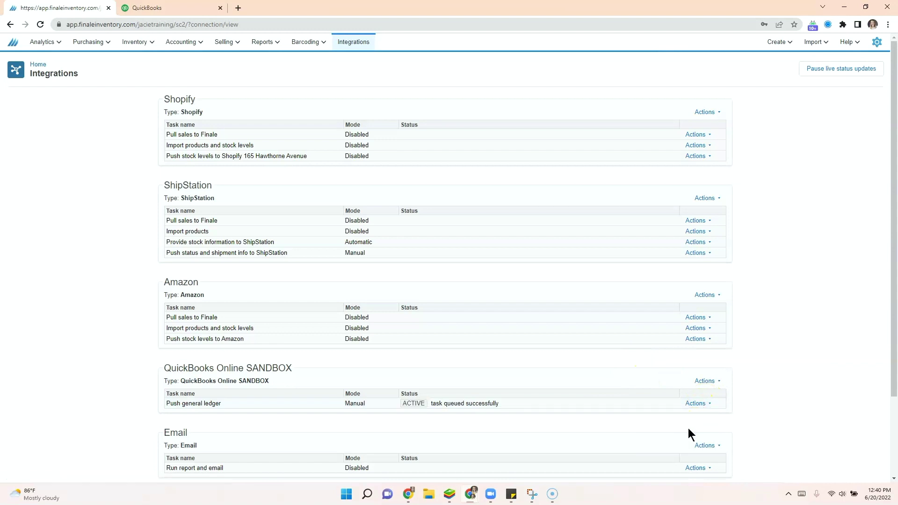
Step: In QuickBooks, open invoice 261-1 for $25.00 from the Invoices list, then return to Finale's accounting menu
click(164, 8)
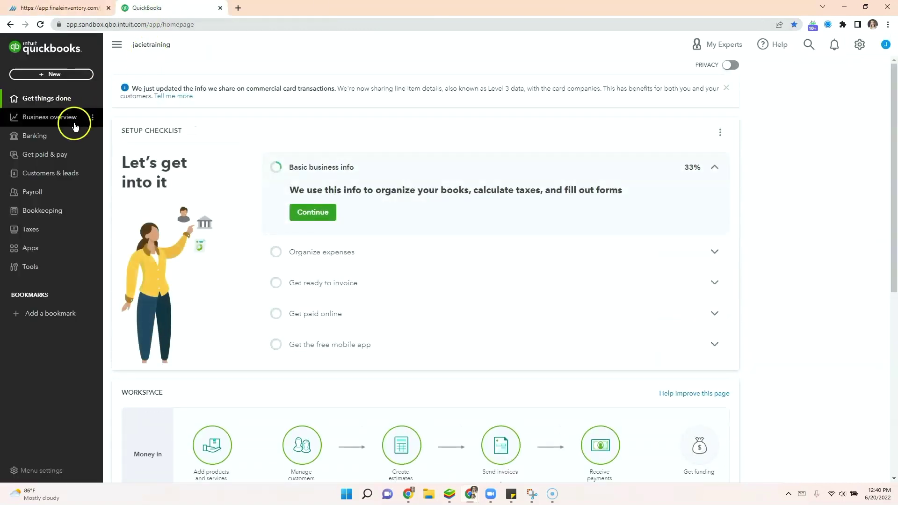
click(52, 155)
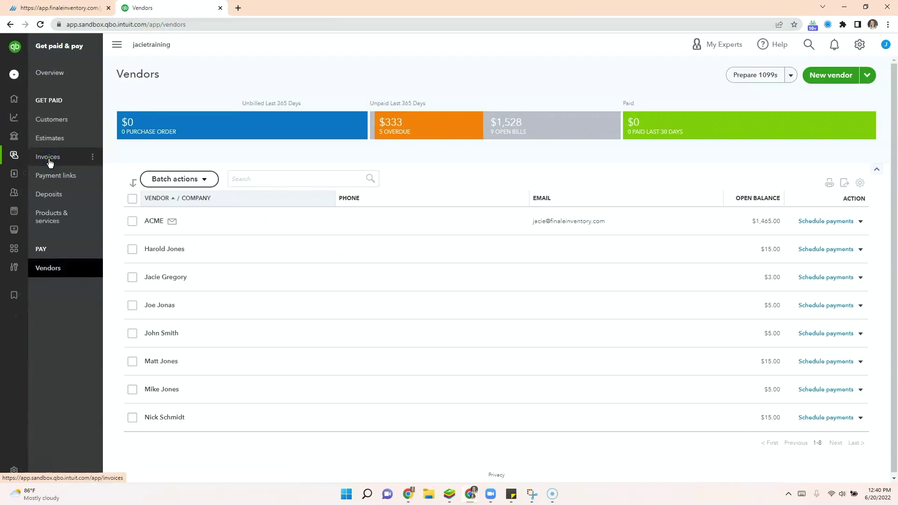
click(50, 163)
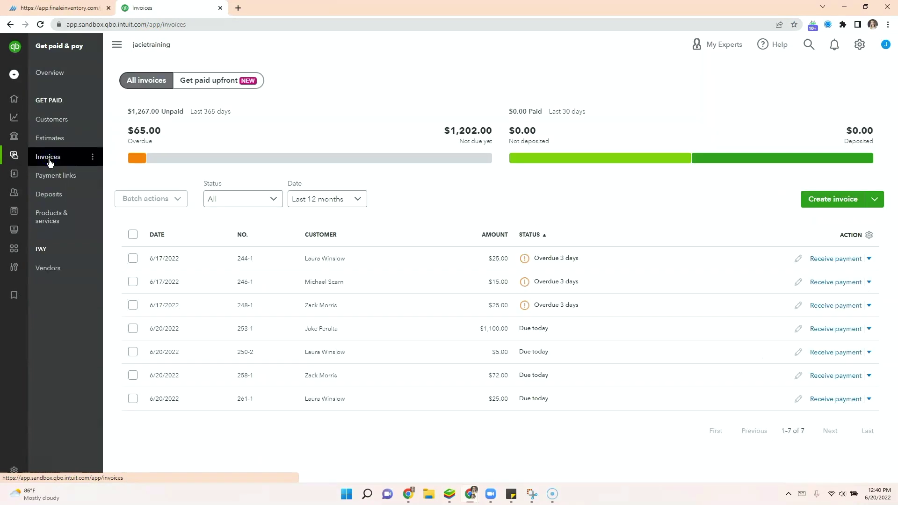
click(179, 404)
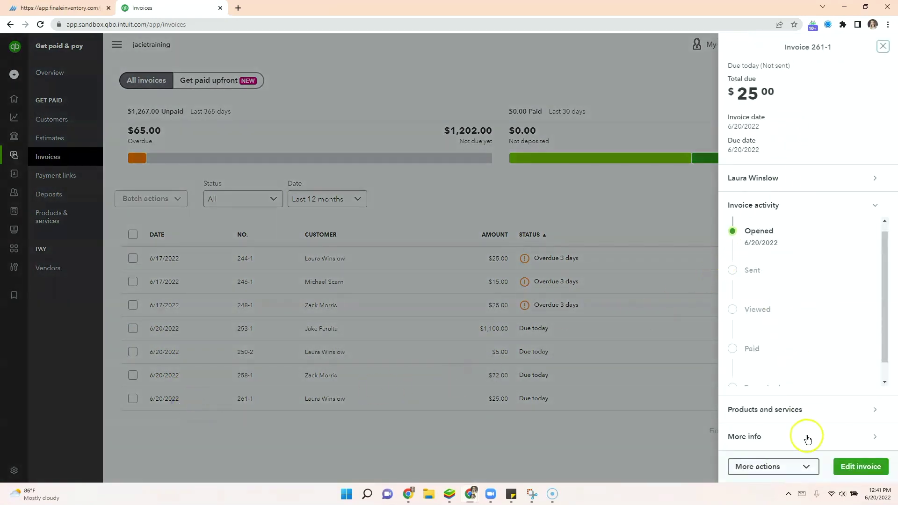
key(ctrl+Tab)
click(180, 42)
Step: Check the general ledger's 1,601.86 ending inventory balance against QuickBooks' Chart of Accounts
click(192, 95)
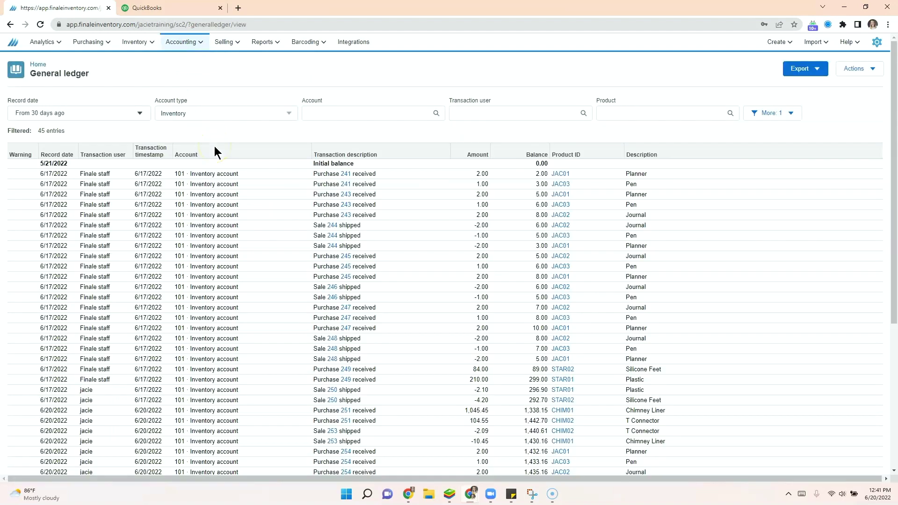
scroll(436, 220, down, 6)
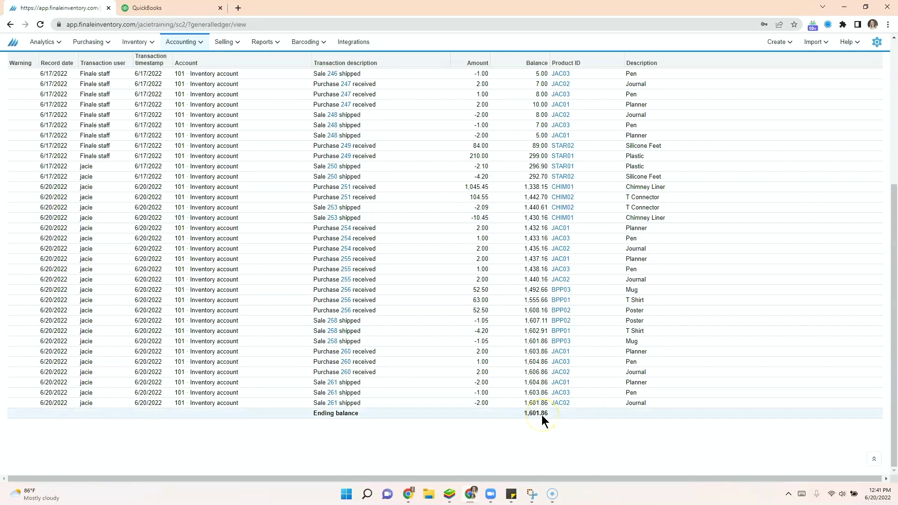
click(149, 8)
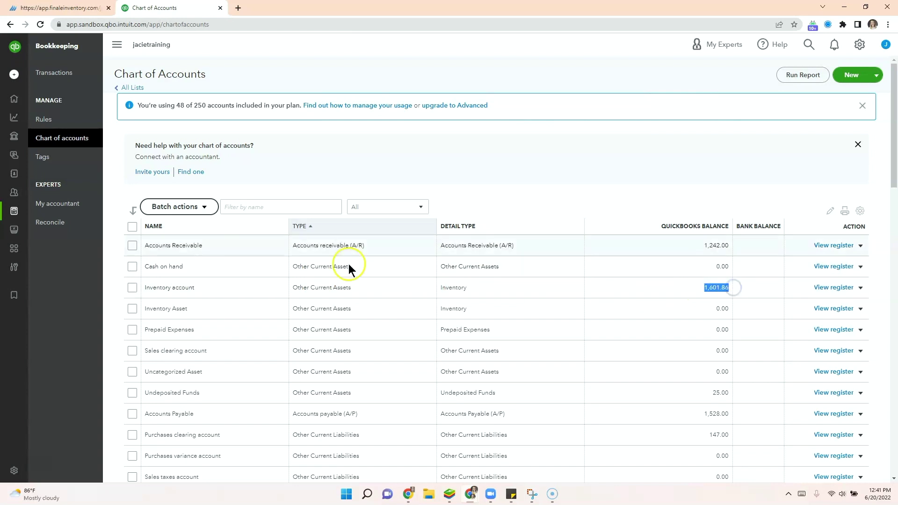
Step: Review the QuickBooks Balance Sheet Comparison's balanced $2,868.86 totals, then return to Finale Inventory
mouse_move(18, 126)
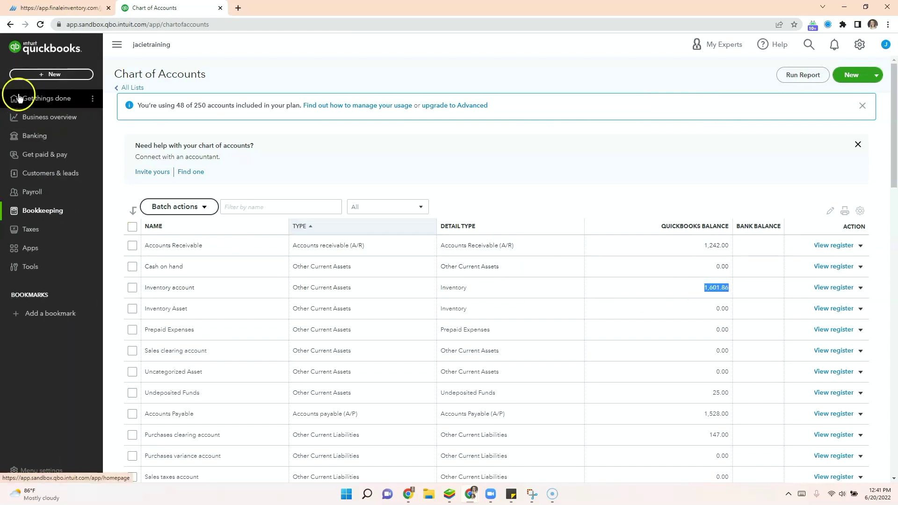
click(34, 119)
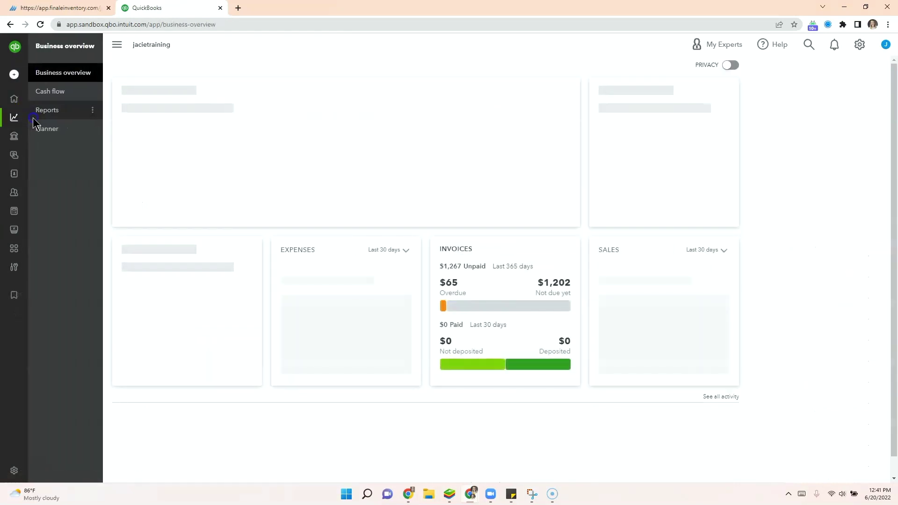
click(51, 117)
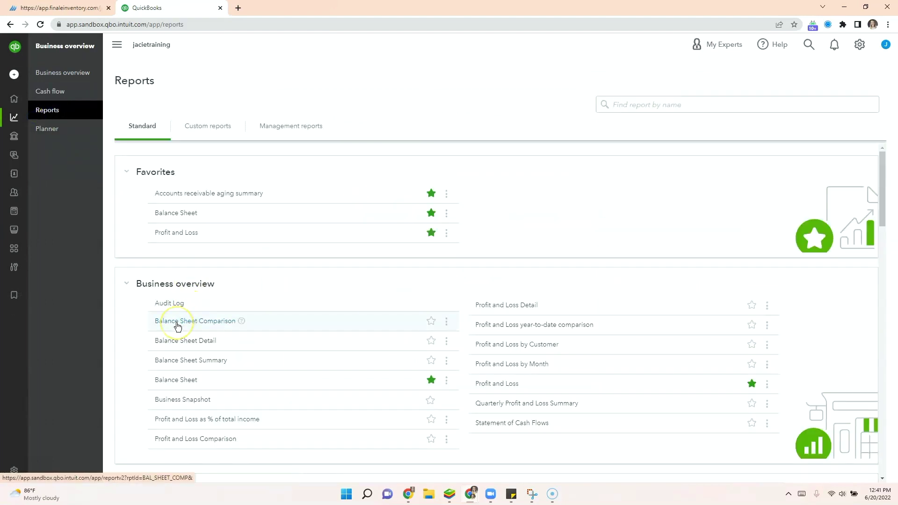
click(178, 323)
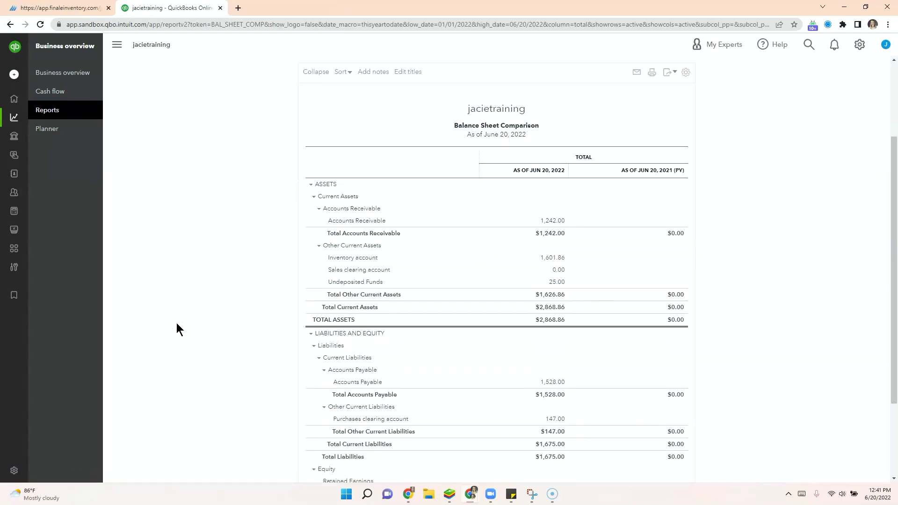
scroll(218, 234, down, 1)
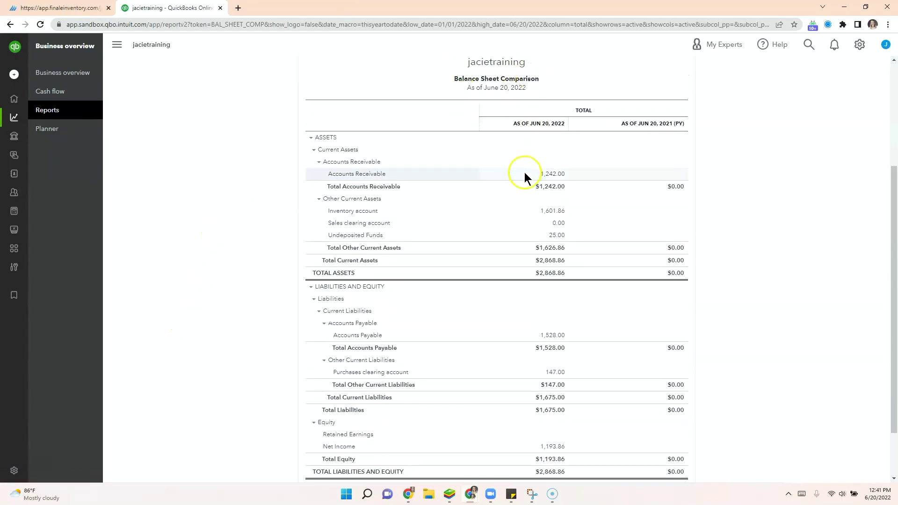
scroll(538, 184, down, 1)
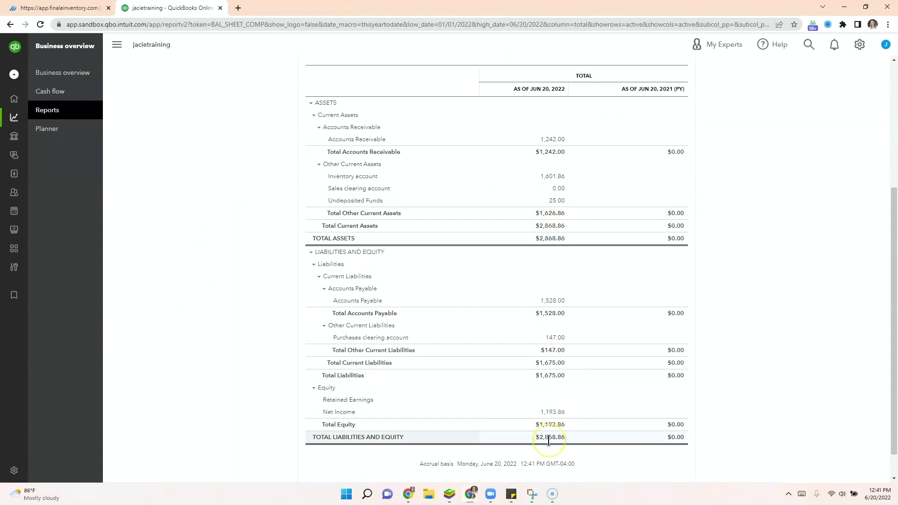
key(ctrl+shift+Tab)
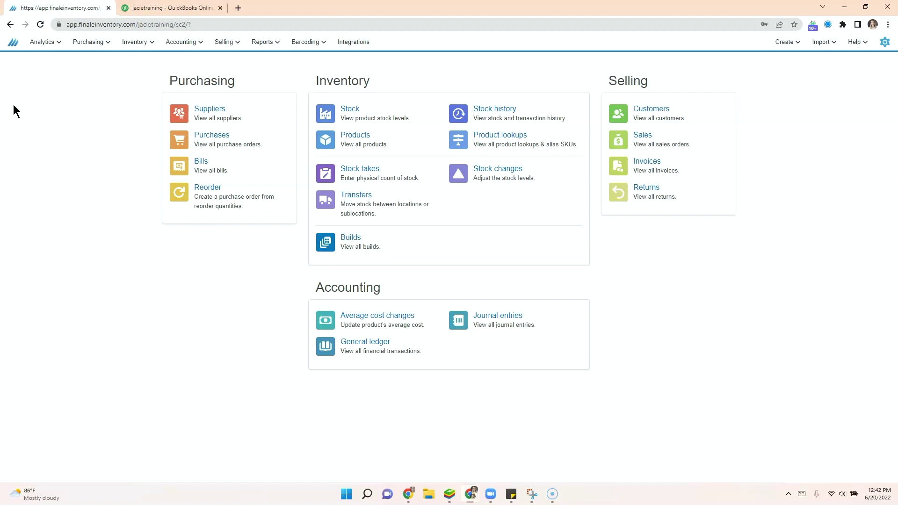